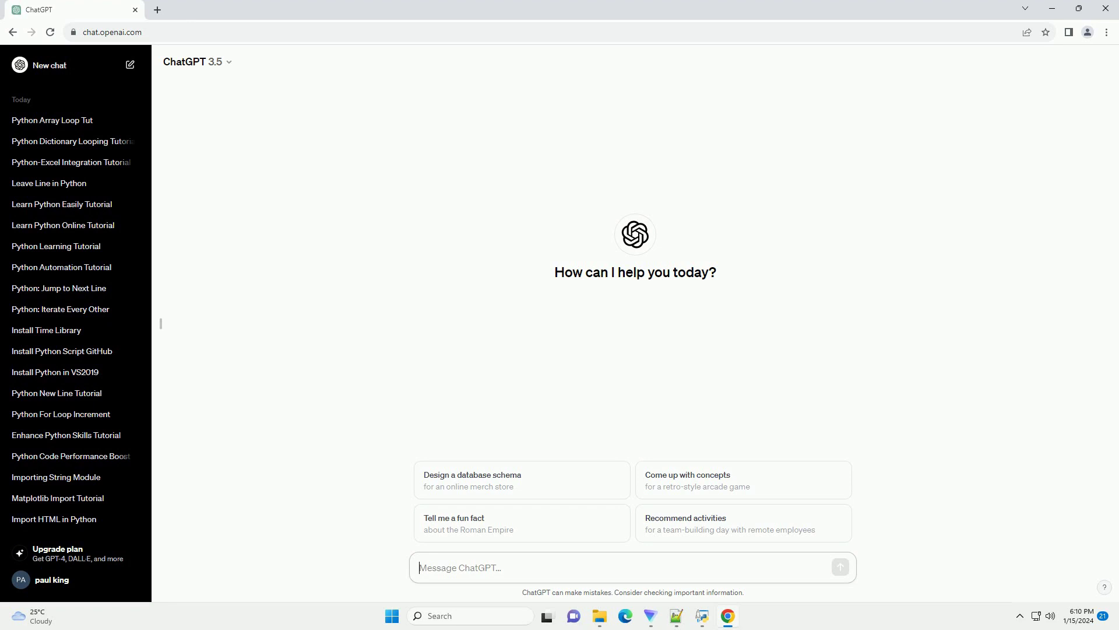
Step: Paste and send the prompt requesting a Python function-loop tutorial with code examples
text(write an informative tutorial about how to make a function loop in python with code example)
key(Return)
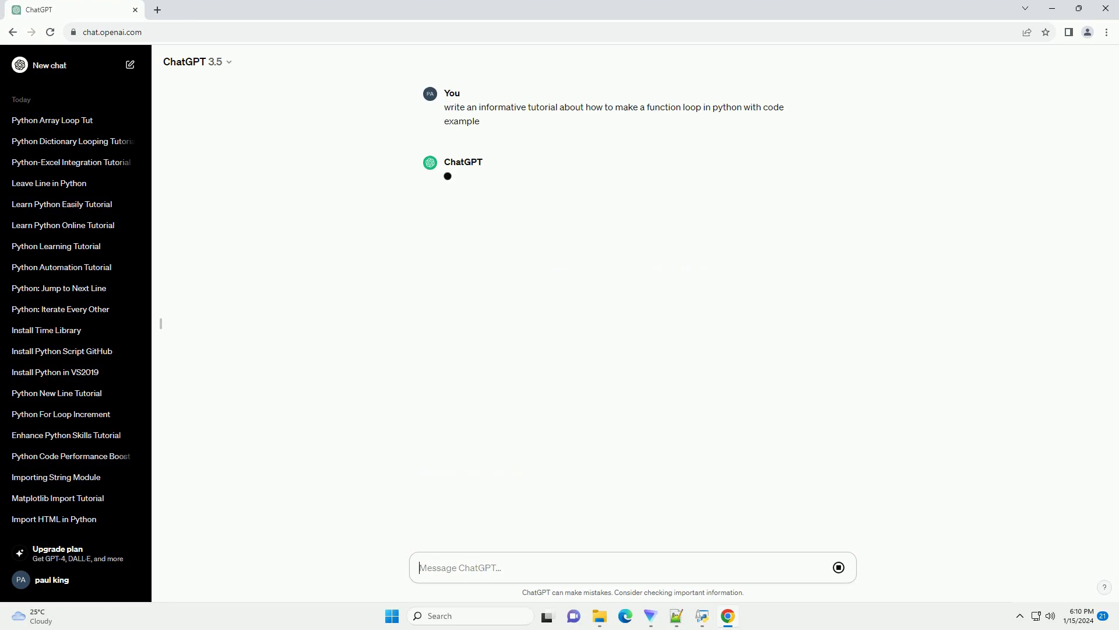